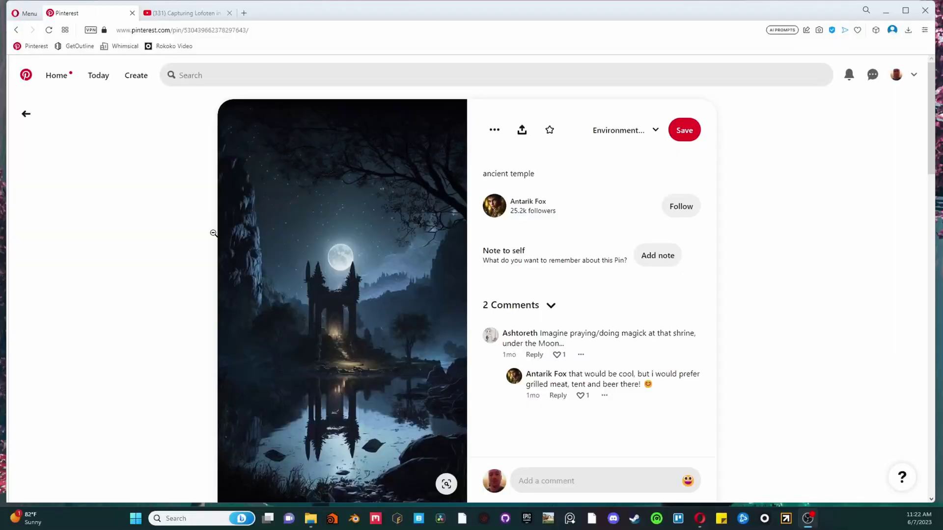
- Examine the ancient temple pin and browse its related fantasy environment images for reference
scroll(143, 133, down, 1)
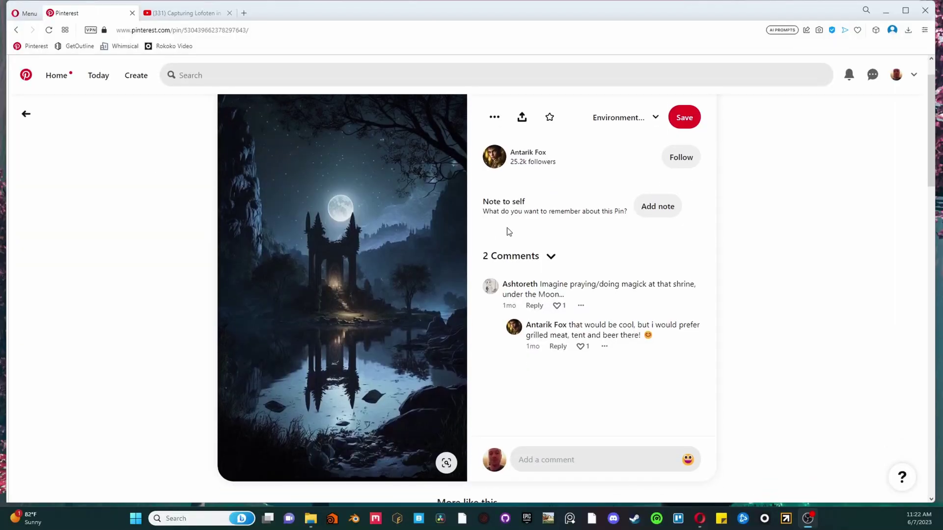
scroll(509, 230, down, 10)
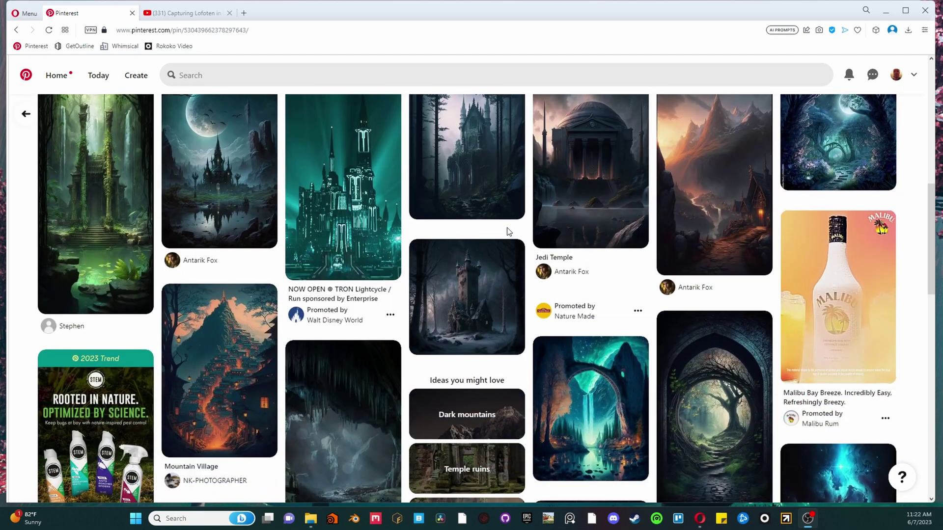
scroll(509, 230, down, 7)
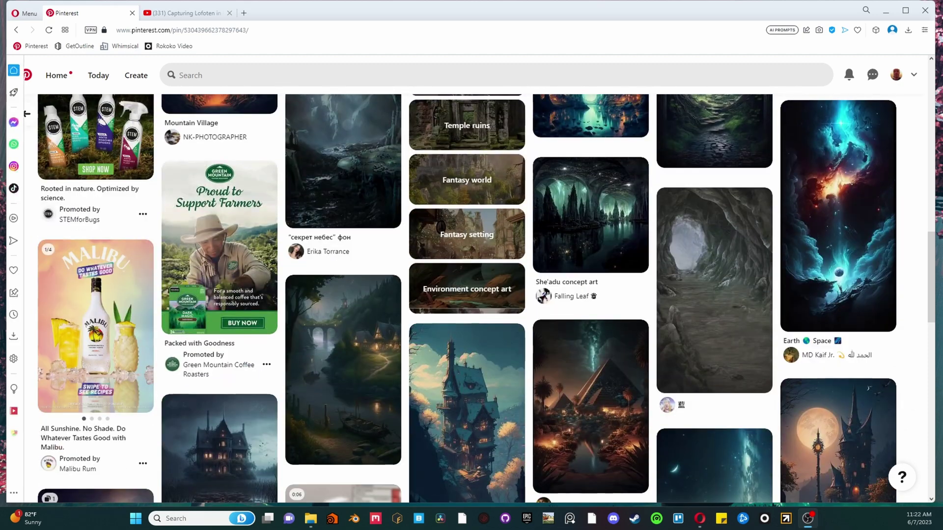
scroll(373, 216, up, 10)
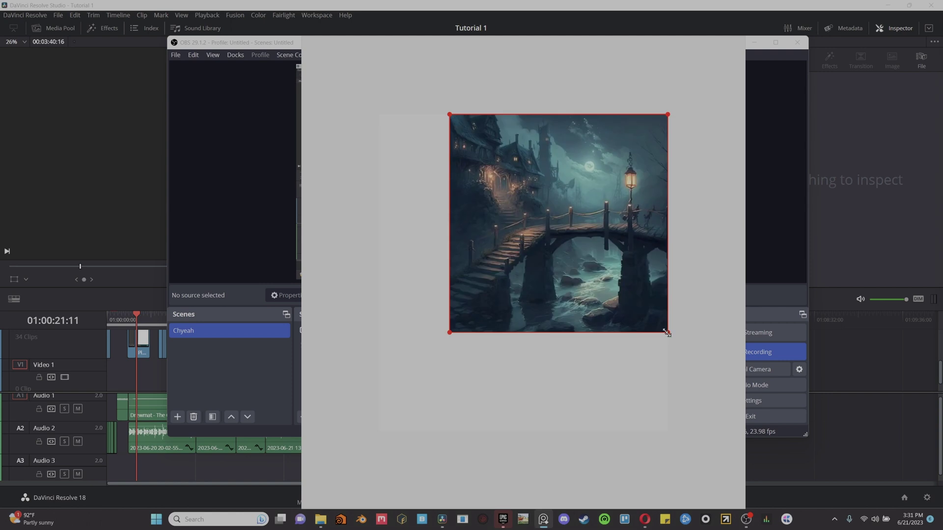
- On the reference board, enlarge the bridge and moonlit temple images and place the temple image overlapping the bridge image's left edge
drag(668, 332, 687, 351)
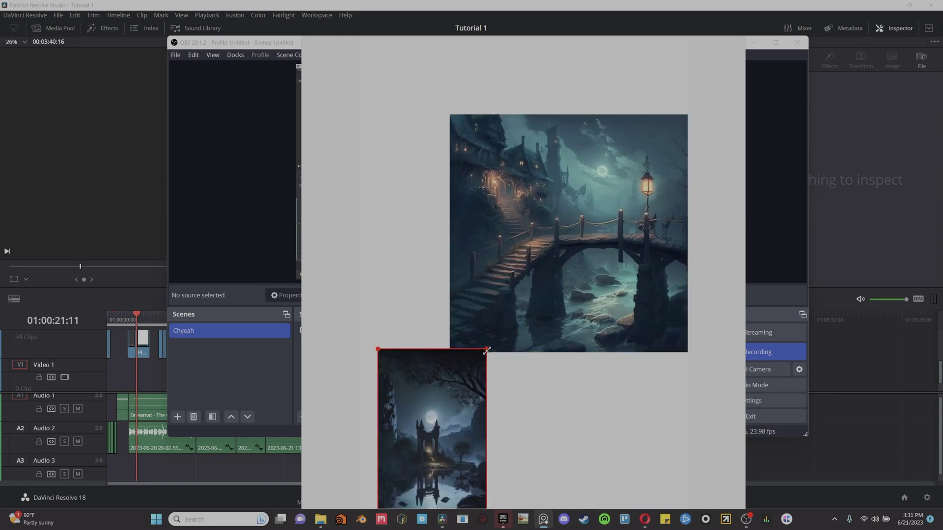
drag(487, 349, 535, 263)
drag(478, 404, 489, 282)
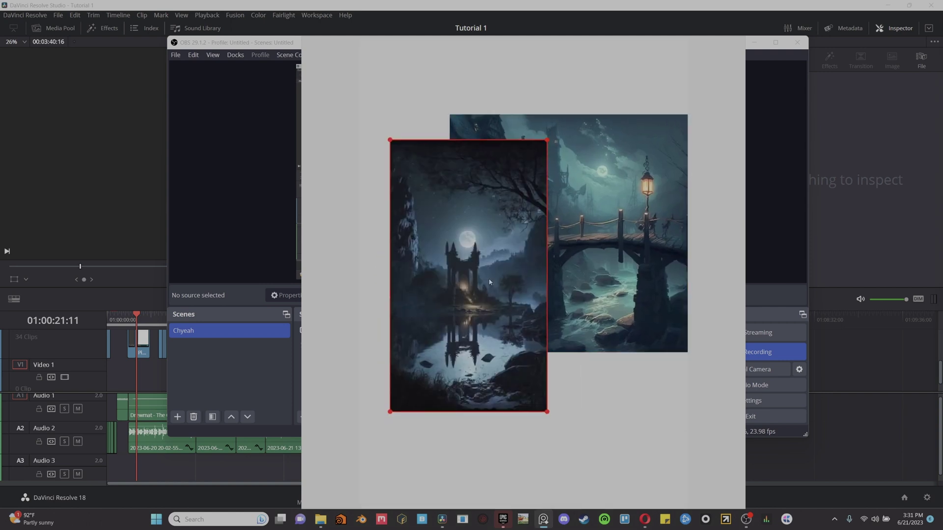
drag(489, 283, 463, 315)
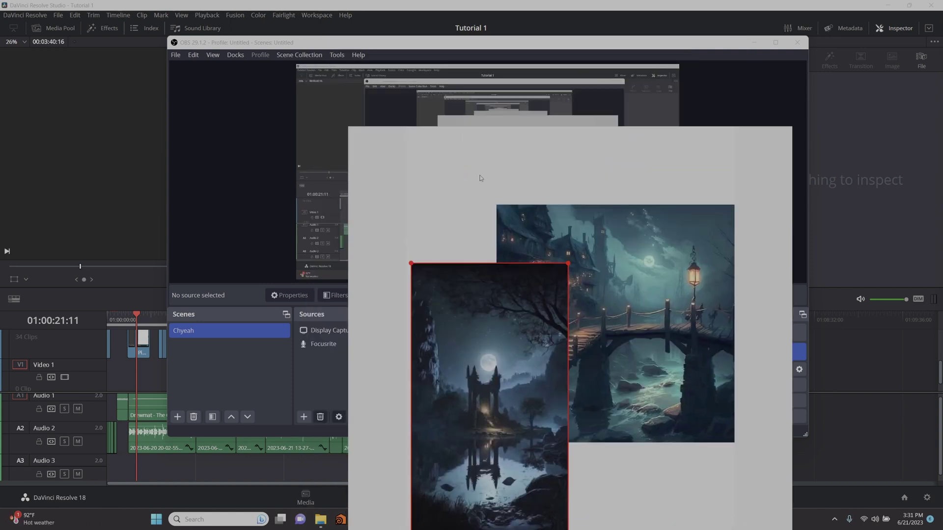
right_click(431, 184)
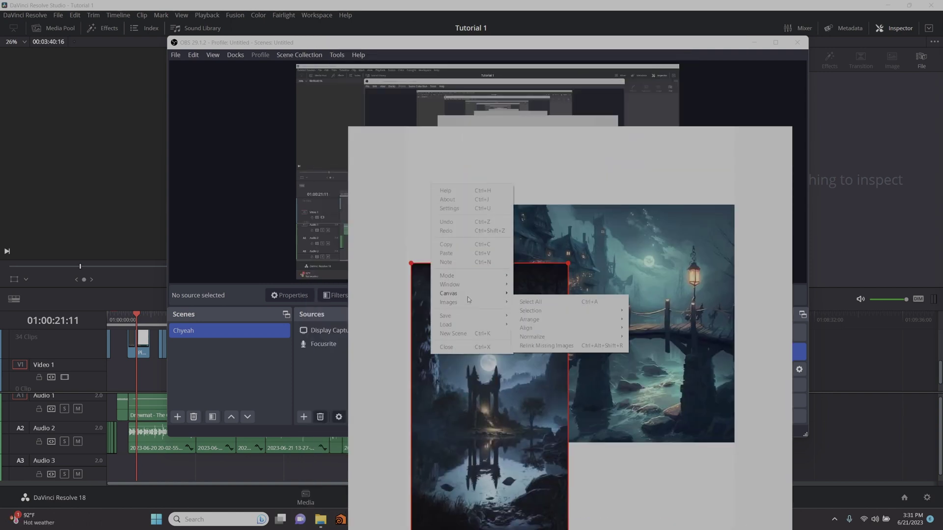
key(Escape)
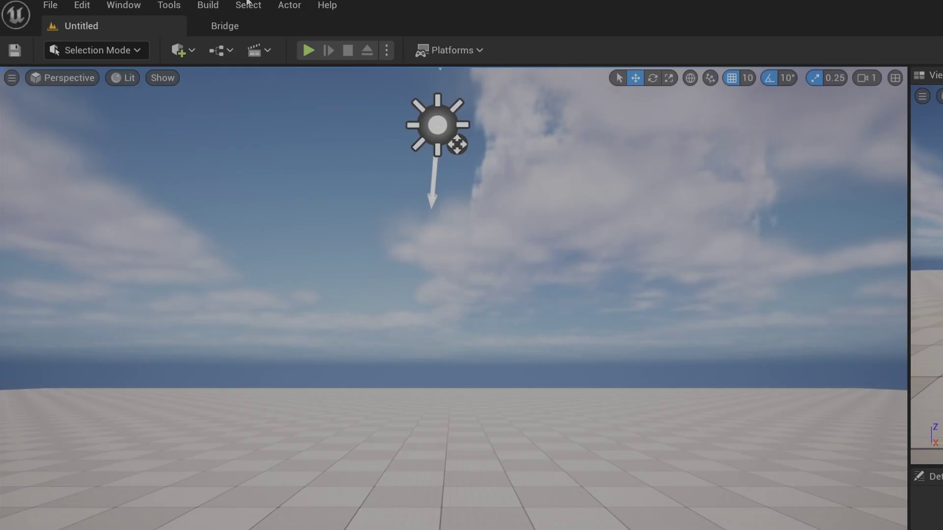
- In Unreal Engine, enable the experimental Water plugin and the Movie Render Queue plugin
click(82, 5)
click(172, 227)
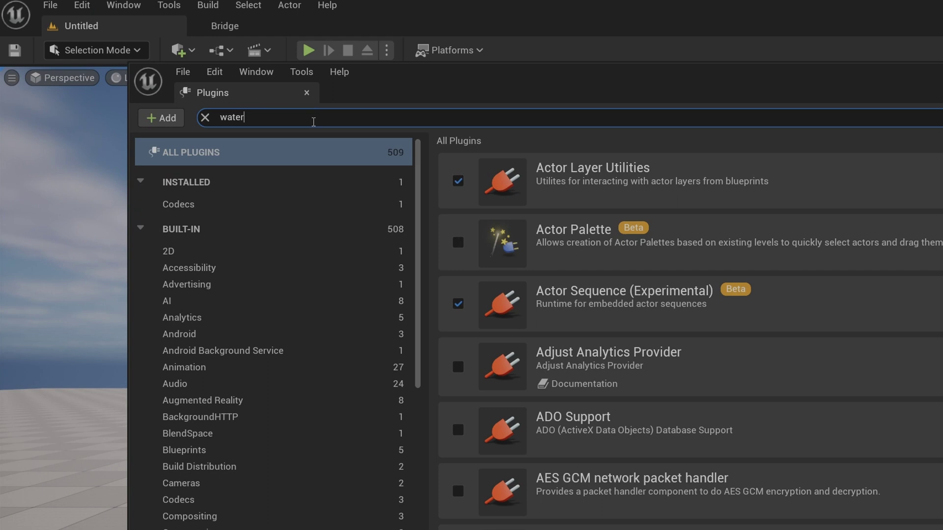
click(458, 182)
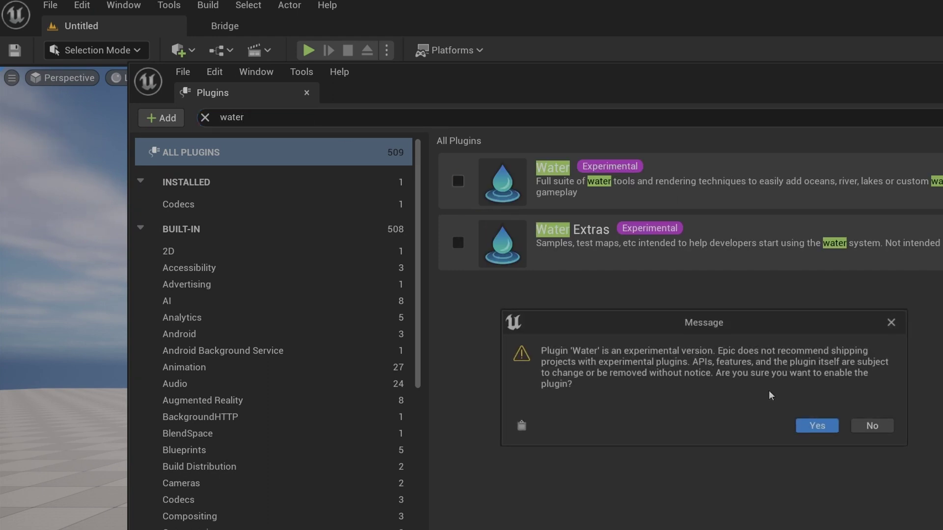
click(819, 426)
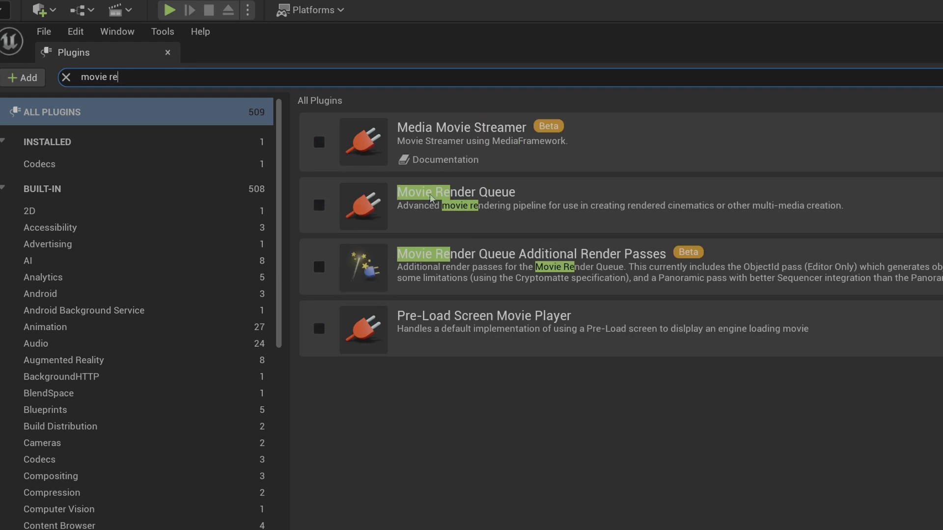
click(317, 207)
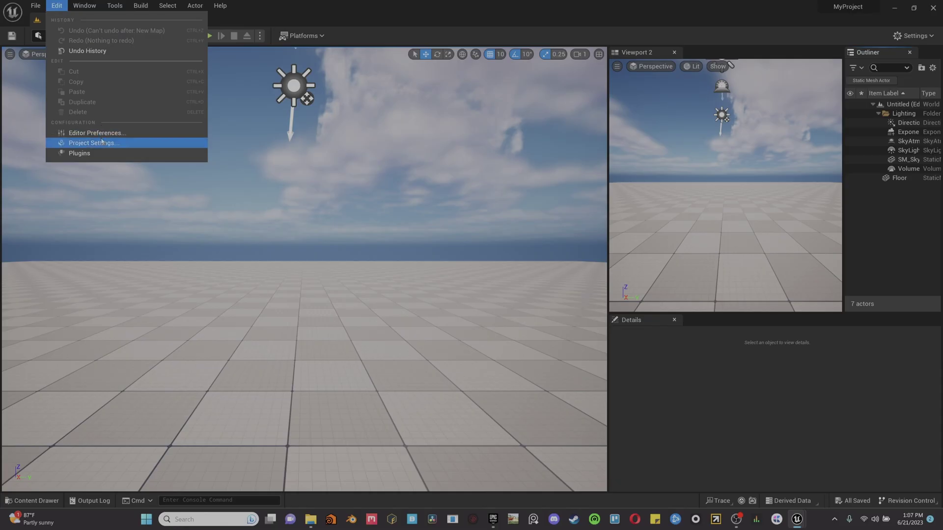
- Search the project settings for "exposure"
click(102, 140)
text(expos)
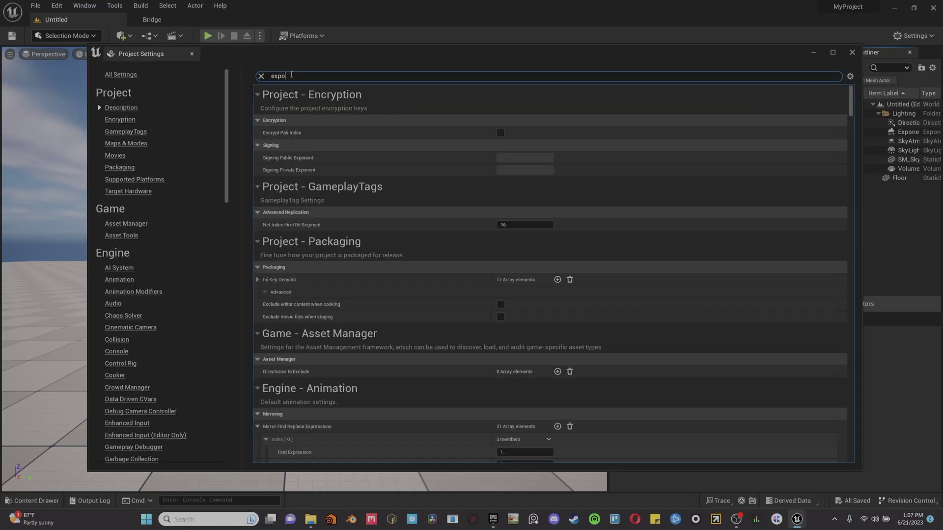
text(ure)
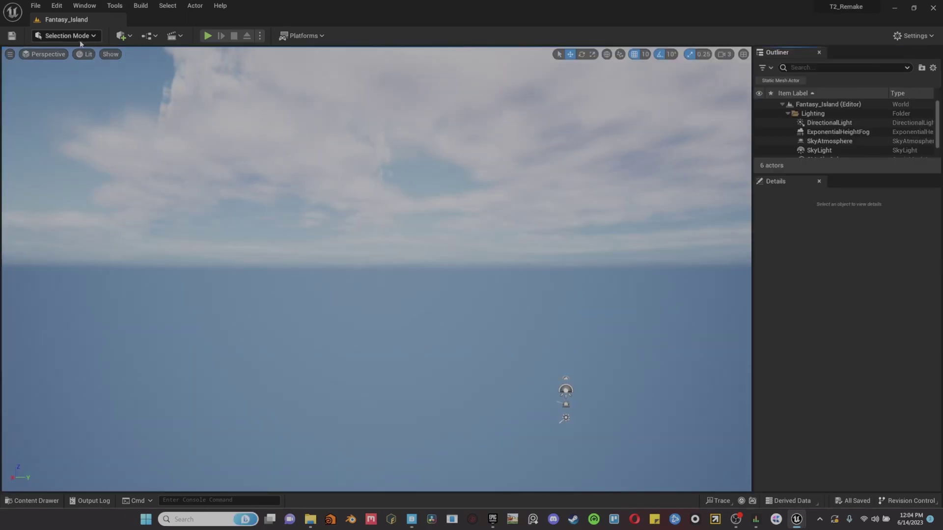
- Create a new landscape with 31×31-quad sections, 1×1 section per component and a 466×466 overall resolution
right_drag(376, 269, 376, 305)
click(66, 35)
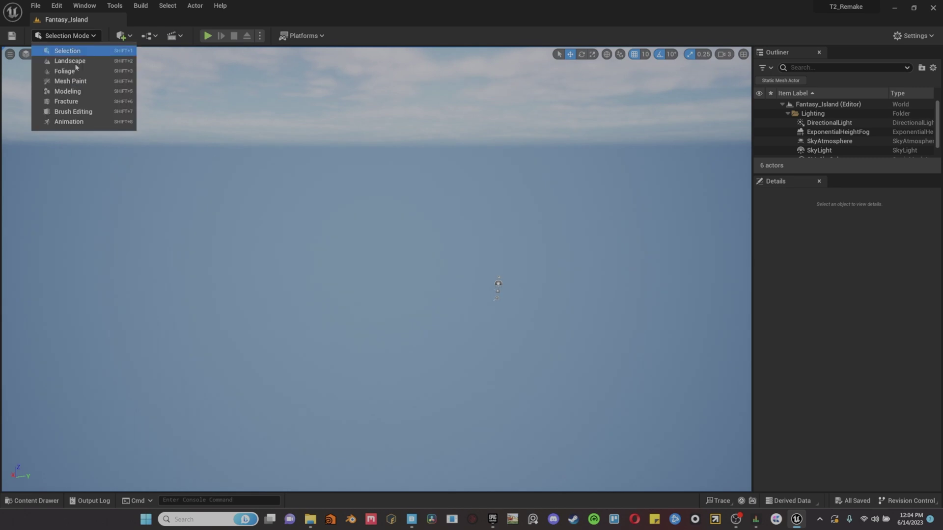
click(83, 63)
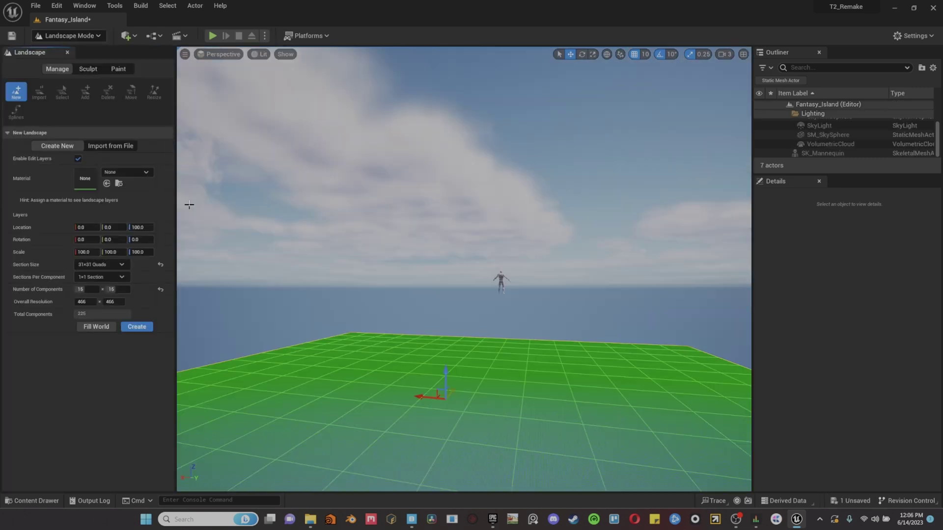
click(136, 327)
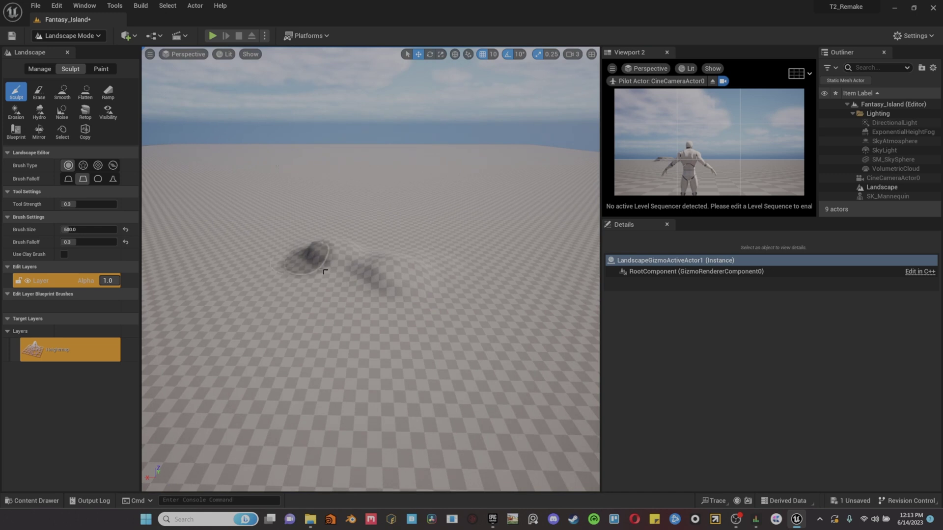
- Sculpt raised mounds across the landscape with brush size 500 and strength 0.3, and switch to the Smooth tool
mouse_move(334, 275)
mouse_down()
mouse_move(339, 305)
mouse_move(368, 305)
mouse_move(407, 282)
mouse_move(381, 279)
mouse_move(427, 297)
mouse_move(458, 295)
mouse_up()
mouse_move(458, 294)
right_down()
mouse_move(433, 279)
mouse_move(347, 264)
mouse_move(349, 298)
right_up()
click(62, 92)
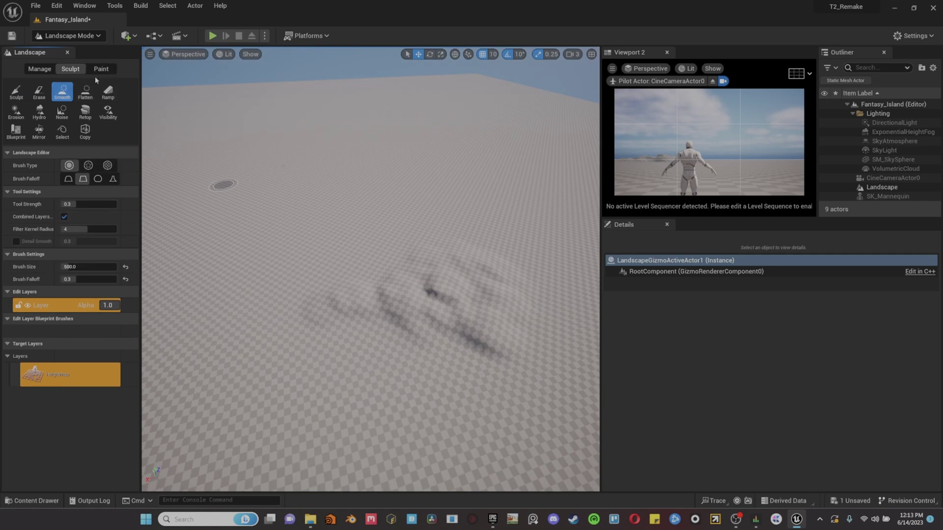
- Try flattening the sculpted mounds with the Flatten tool
click(85, 91)
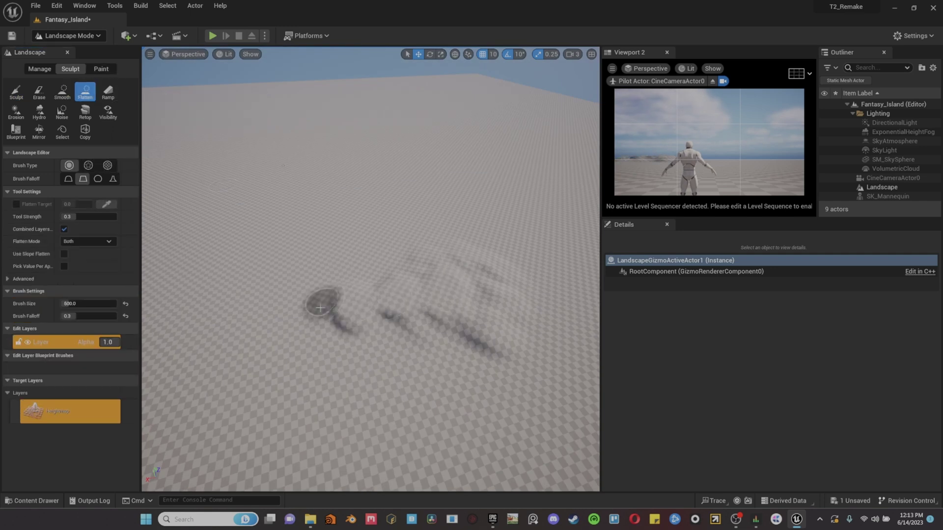
mouse_move(320, 308)
mouse_down()
mouse_move(456, 314)
mouse_move(418, 296)
mouse_up()
key(ctrl+z)
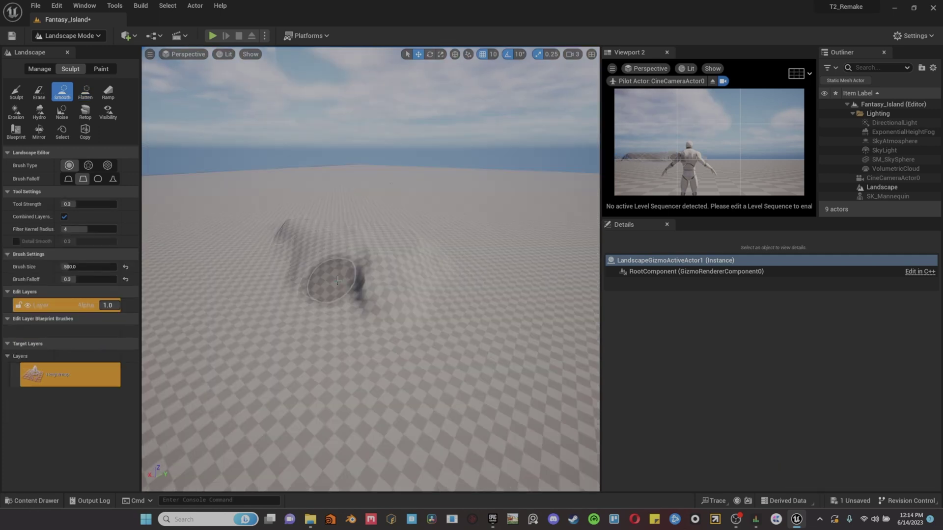
- Smooth the ridges of the sculpted mound with brush size 500 and strength 0.3
mouse_move(367, 280)
mouse_down()
mouse_move(389, 298)
mouse_move(417, 273)
mouse_move(421, 245)
mouse_up()
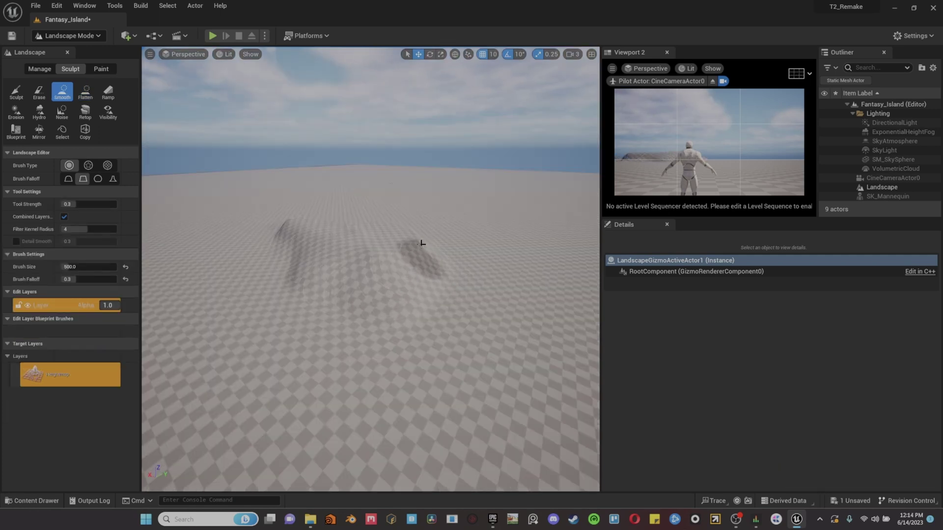
right_drag(421, 245, 315, 260)
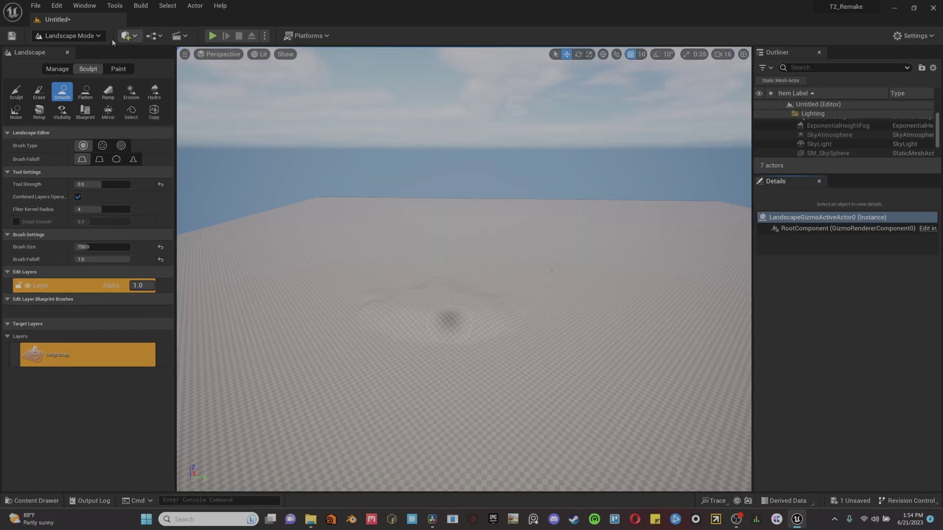
- Return to Selection mode and place a Water Body Lake on the landscape by the sculpted mound
click(71, 35)
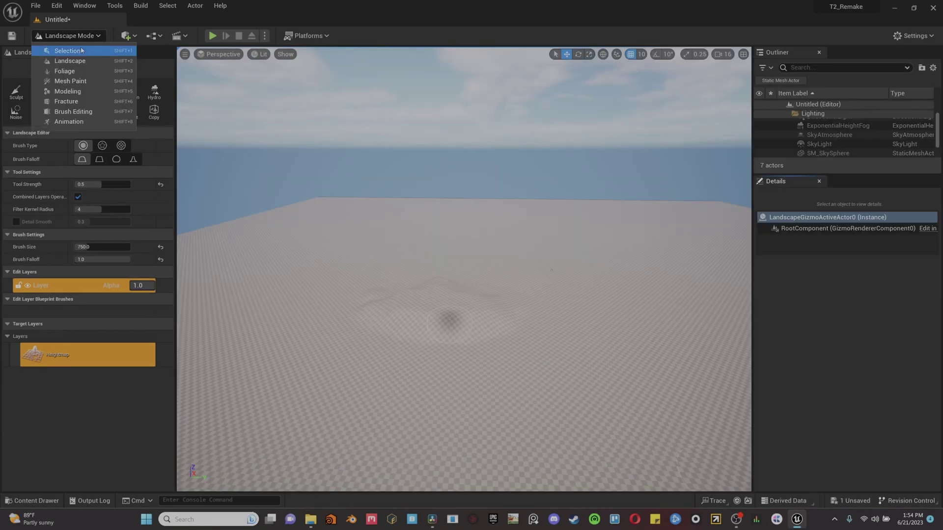
click(69, 51)
click(123, 35)
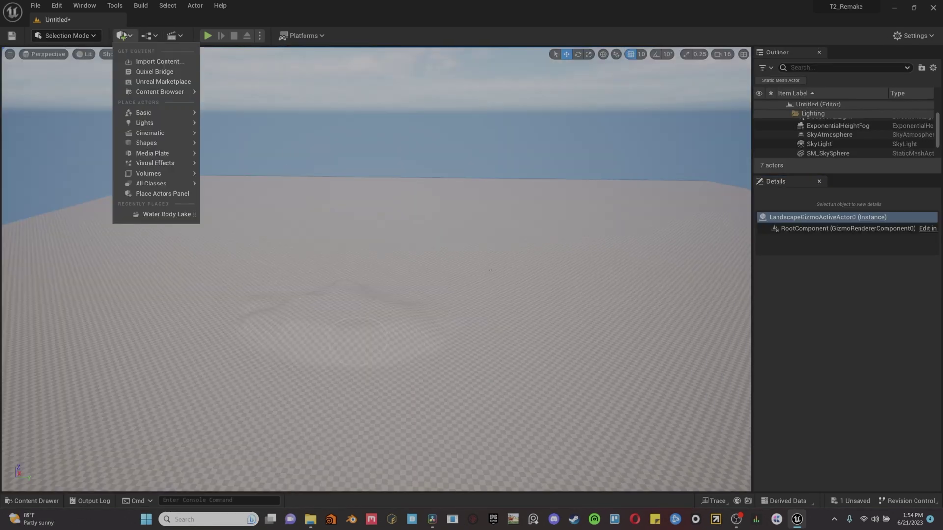
text(water)
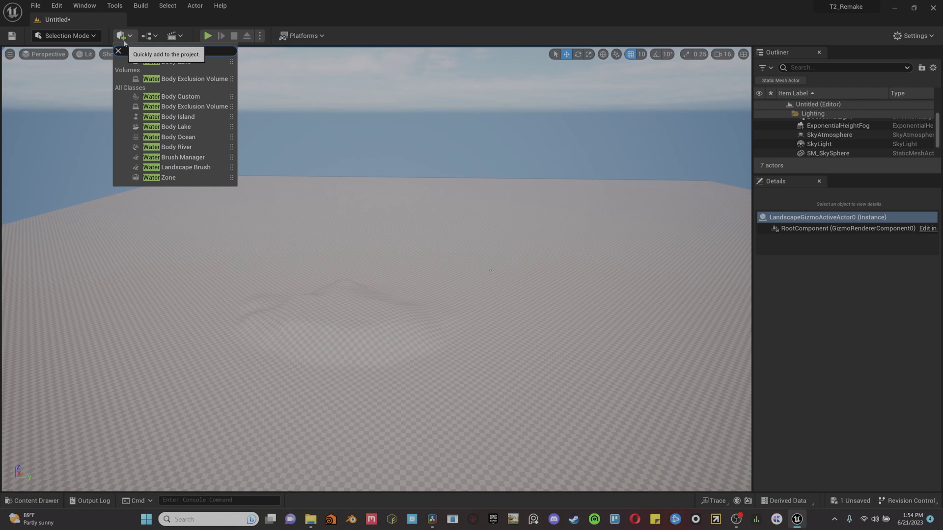
drag(178, 125, 330, 275)
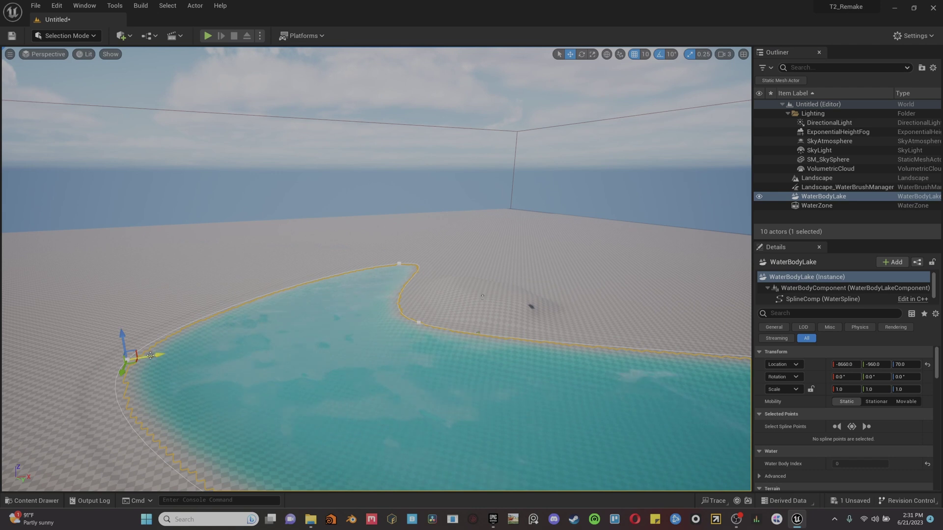
- Shift the lake along the X axis to about -8480
mouse_move(158, 357)
mouse_down()
mouse_move(148, 358)
mouse_move(166, 362)
mouse_up()
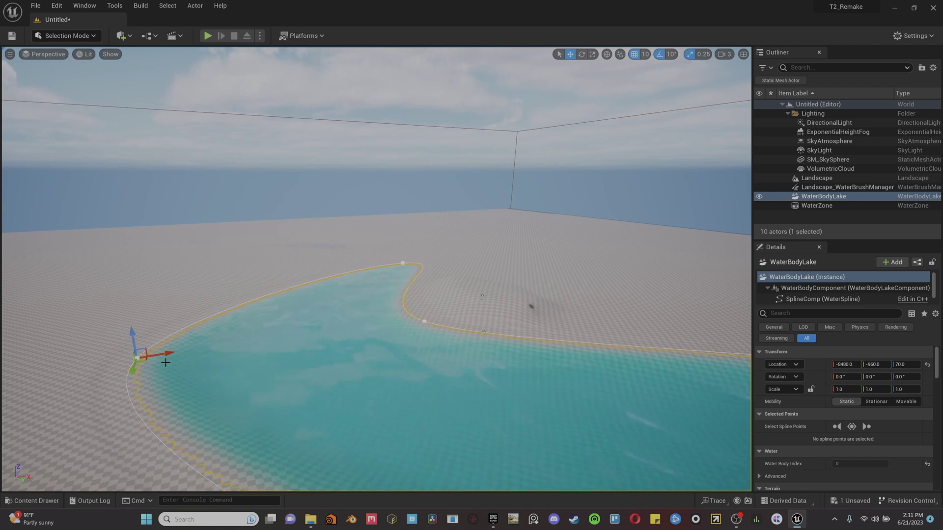
right_drag(387, 326, 560, 322)
right_drag(387, 327, 387, 327)
- Add a spline point on the lake's shoreline and move it outward to reshape the water's edge
click(412, 336)
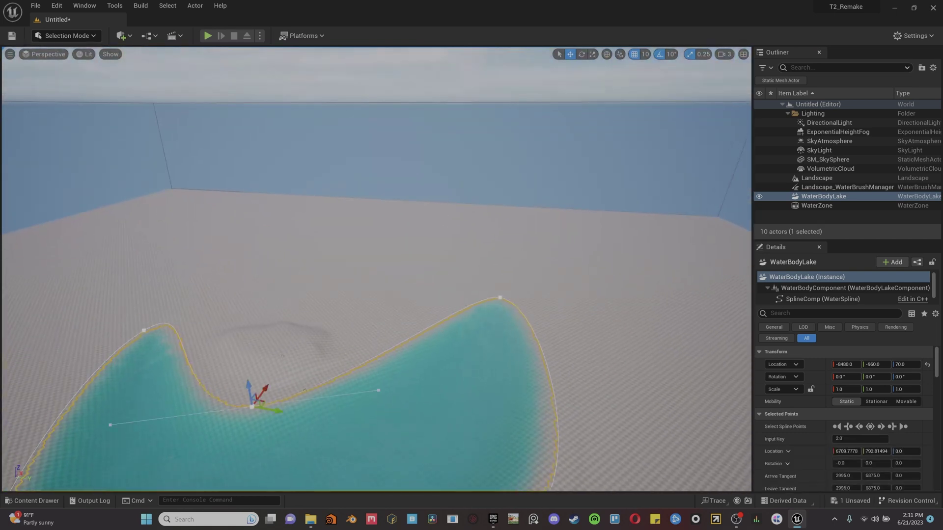
right_click(412, 337)
click(439, 353)
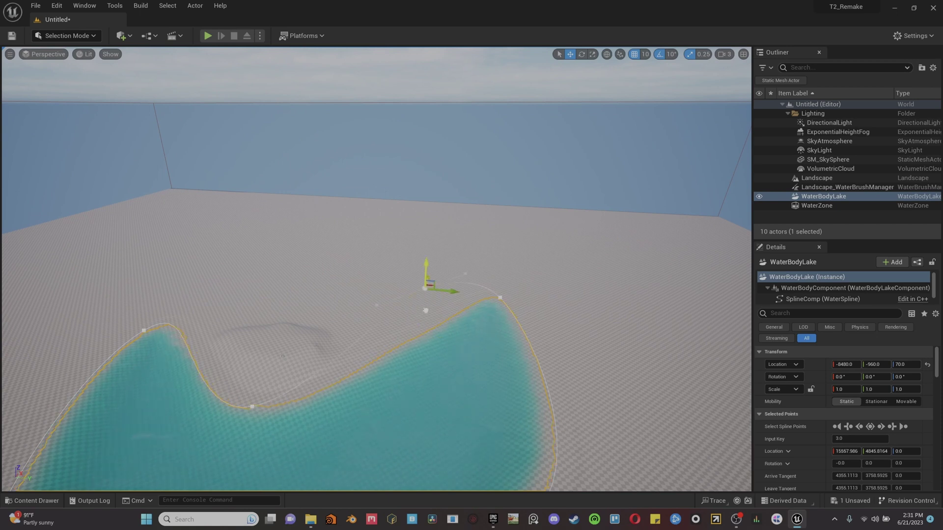
drag(426, 310, 425, 311)
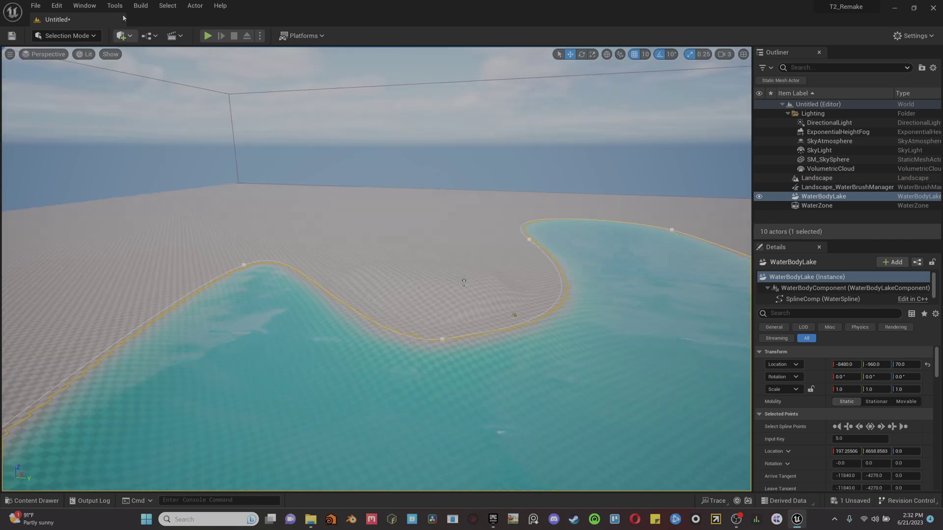
- Open Quixel Bridge and choose the mossy fox statue on a stone pedestal from the latest assets
click(85, 6)
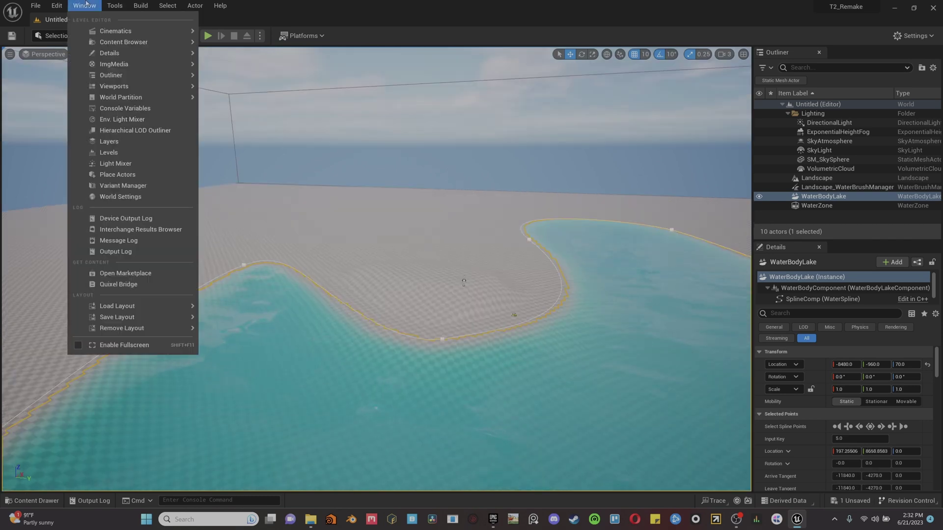
click(166, 284)
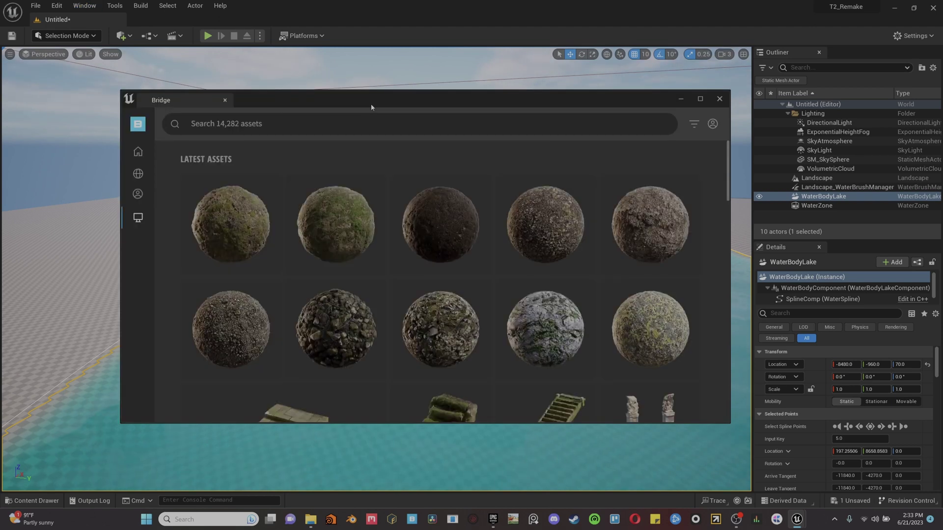
scroll(422, 280, down, 4)
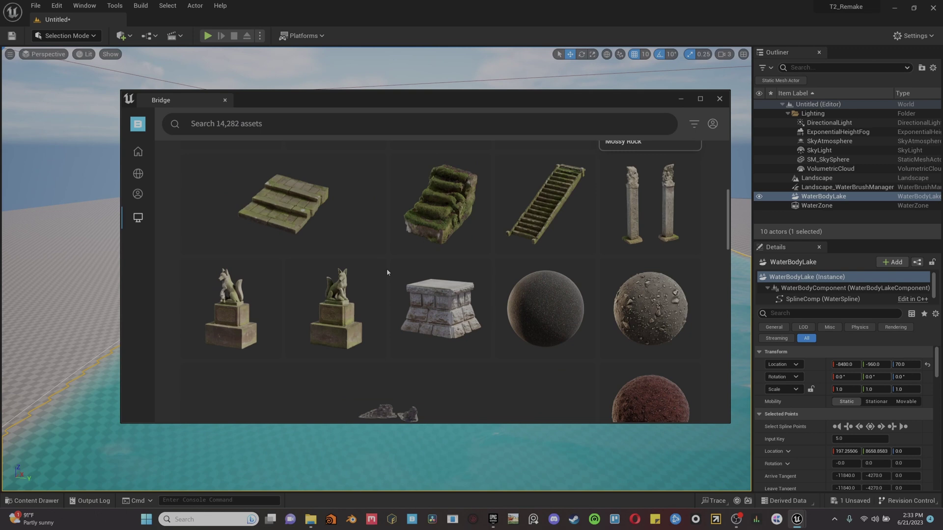
click(348, 302)
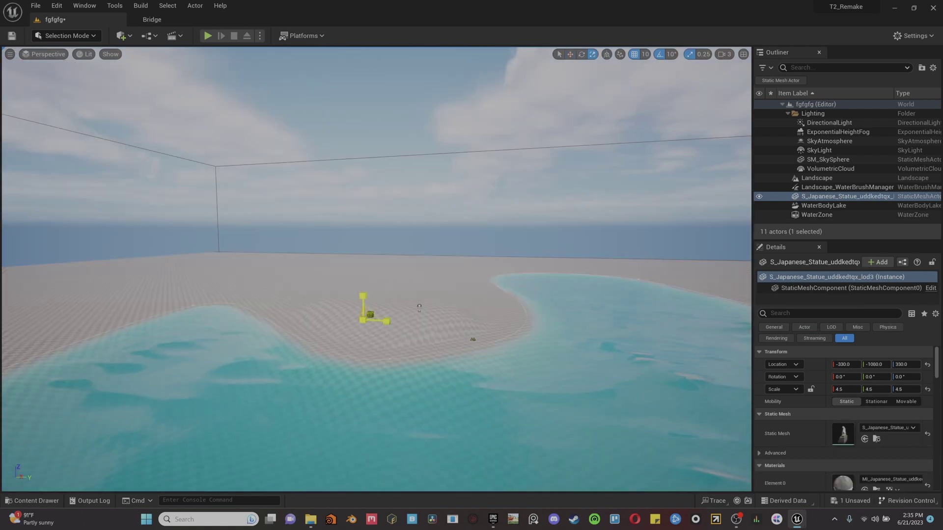
- Enlarge the fox statue to a uniform scale of 18, move it to about X 1060 and snap it down onto the landscape
drag(362, 320, 400, 298)
right_drag(400, 299, 410, 277)
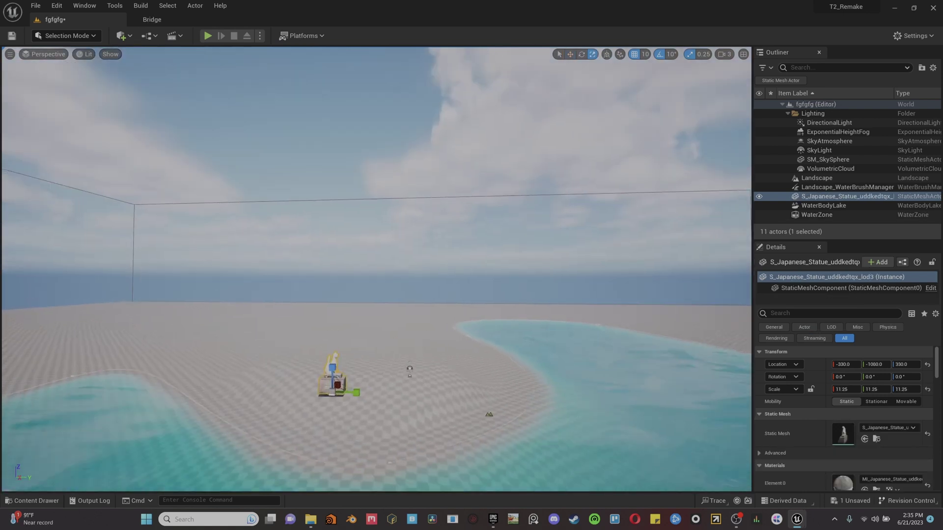
right_drag(350, 277, 350, 327)
key(q)
key(w)
key(e)
key(w)
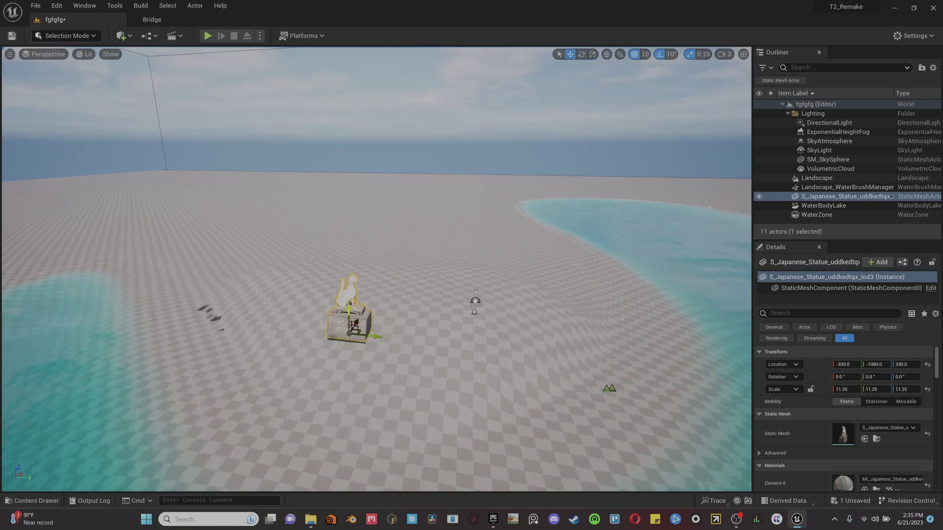
key(e)
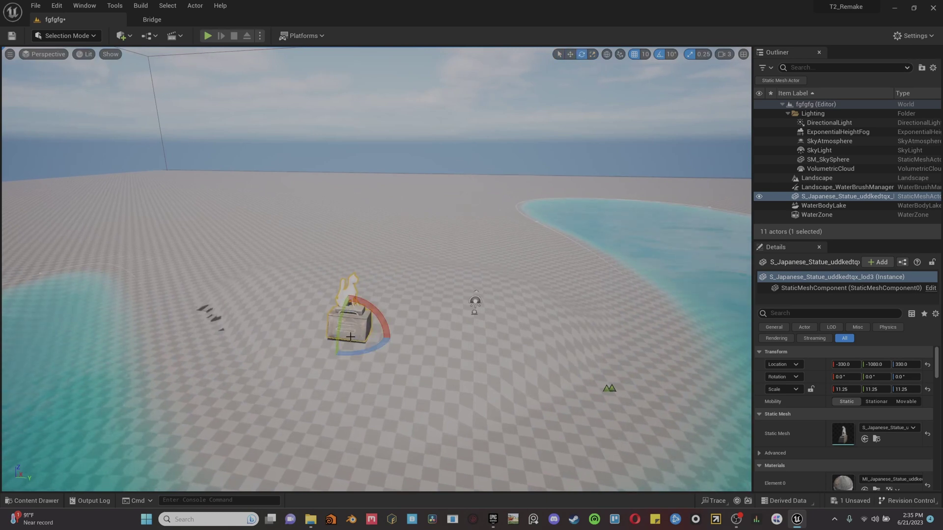
key(r)
drag(350, 335, 382, 237)
key(w)
key(End)
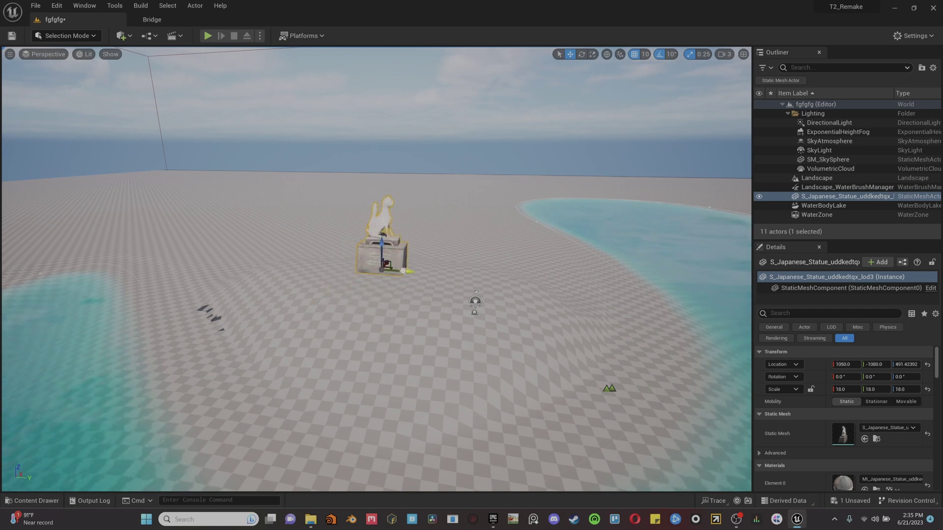
- Move the fox statue to about X 810, Y -1460 and reduce its uniform scale to 10.75
drag(382, 269, 347, 268)
key(e)
key(r)
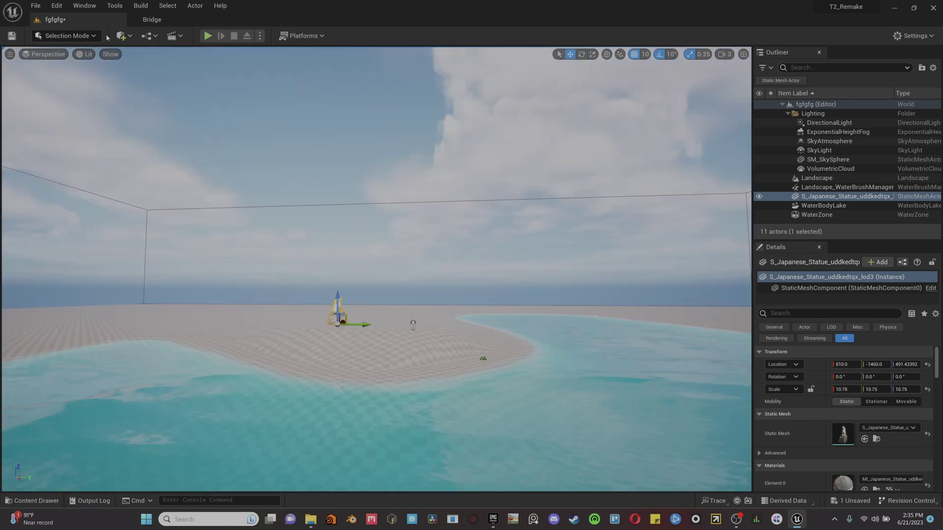
- Add a Cine Camera Actor facing the fox statue across the lake and open its current focal length for editing
click(121, 36)
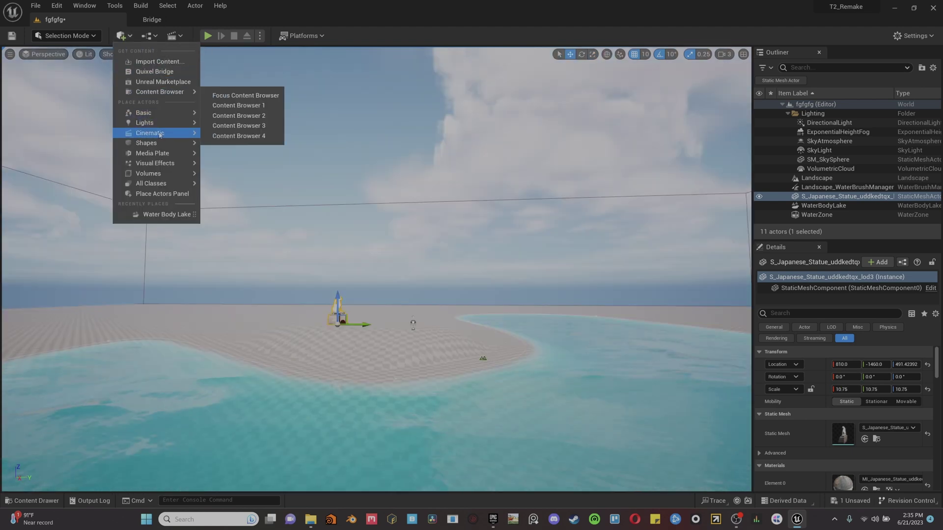
mouse_move(162, 133)
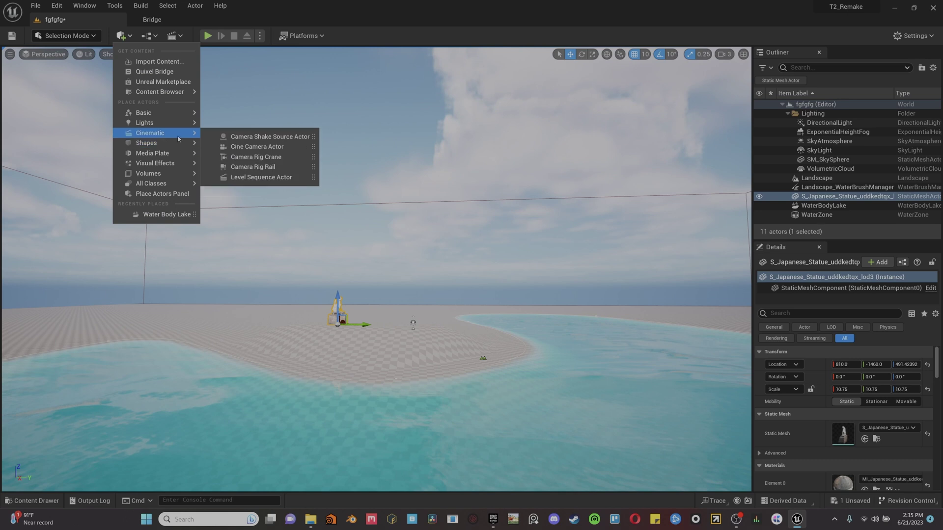
click(288, 146)
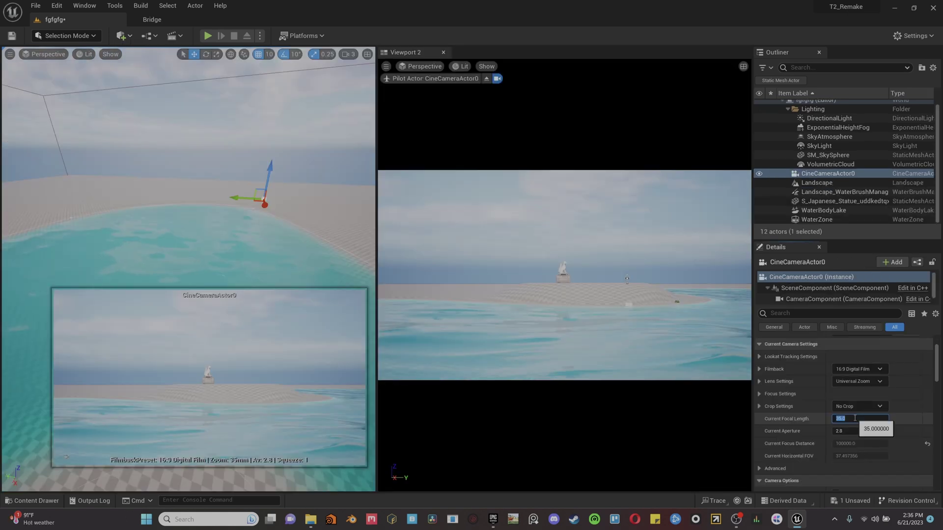
key(Tab)
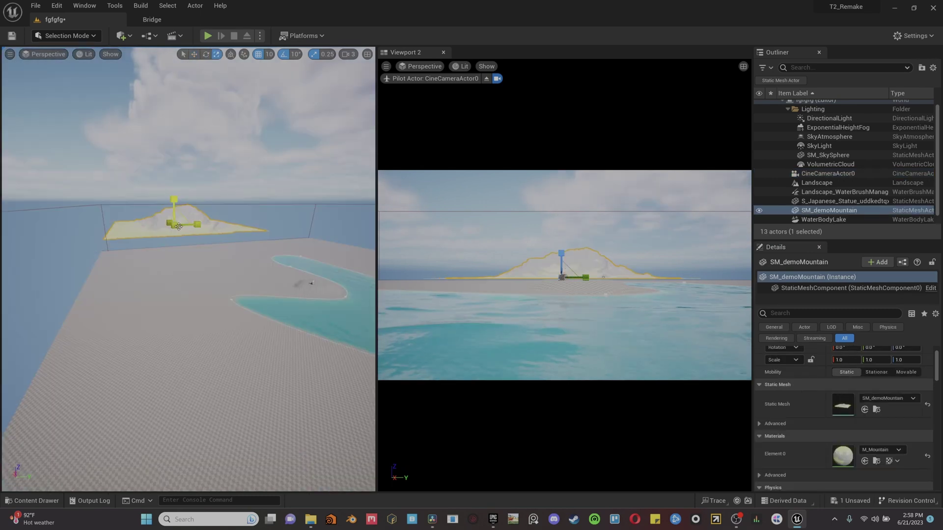
- Uniformly enlarge the SM_demoMountain mesh in the background behind the landscape
drag(173, 225, 154, 214)
key(w)
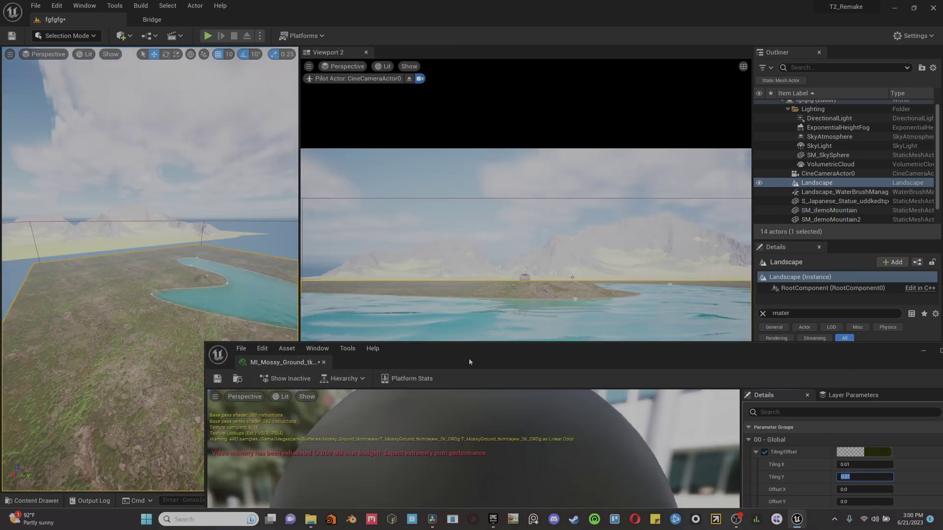
- Set Tiling Y of the landscape's mossy ground material instance to 0.1 and open Tiling X for editing
drag(469, 362, 433, 341)
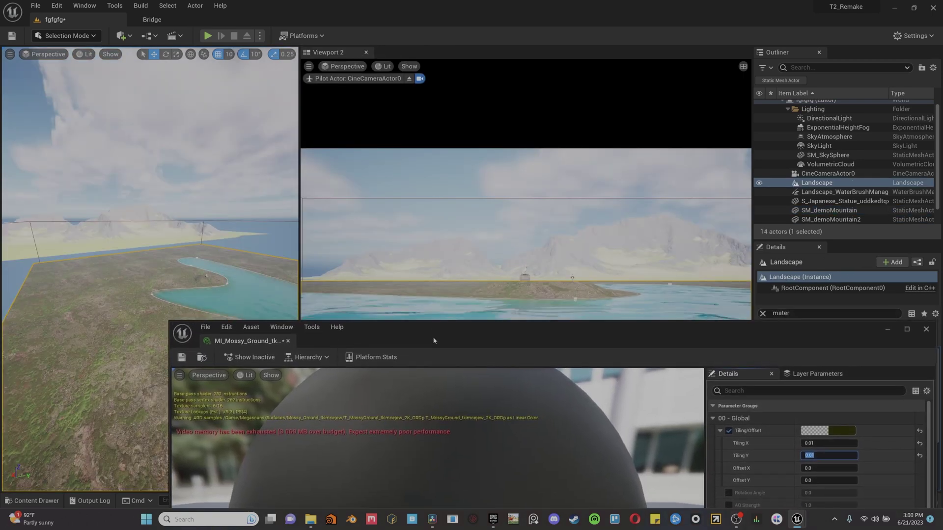
drag(433, 340, 423, 300)
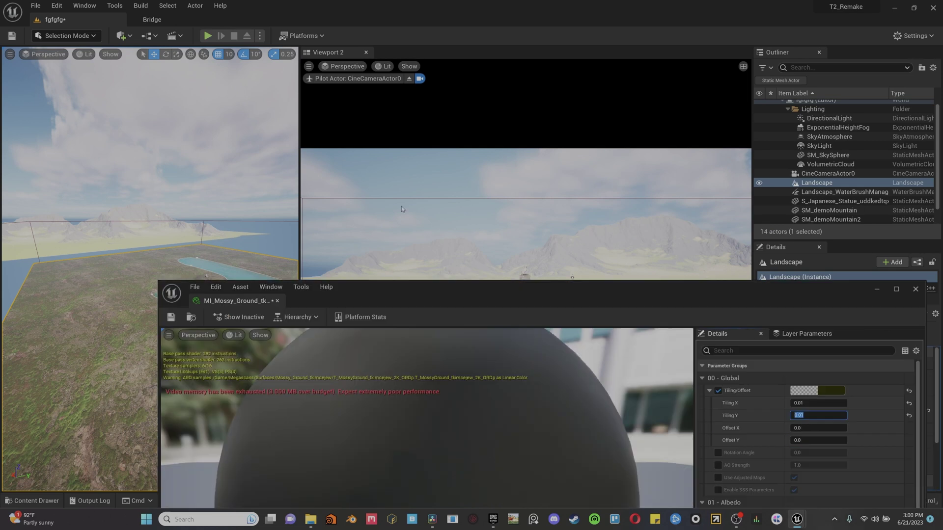
drag(391, 185, 385, 177)
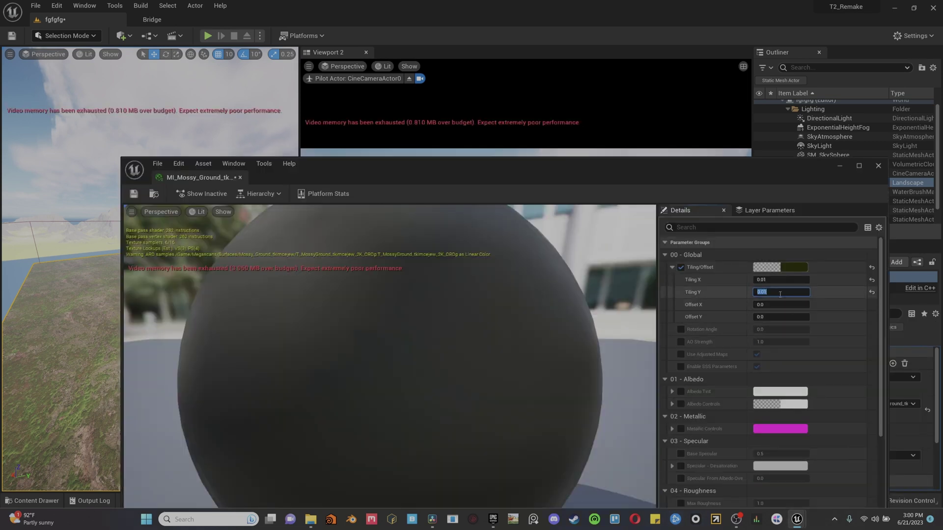
text(.1)
key(Return)
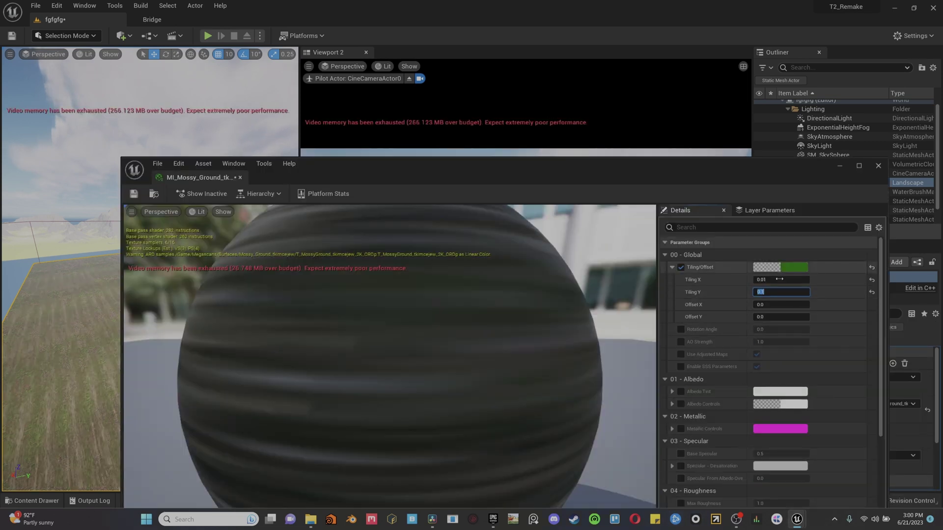
click(780, 279)
key(BackSpace)
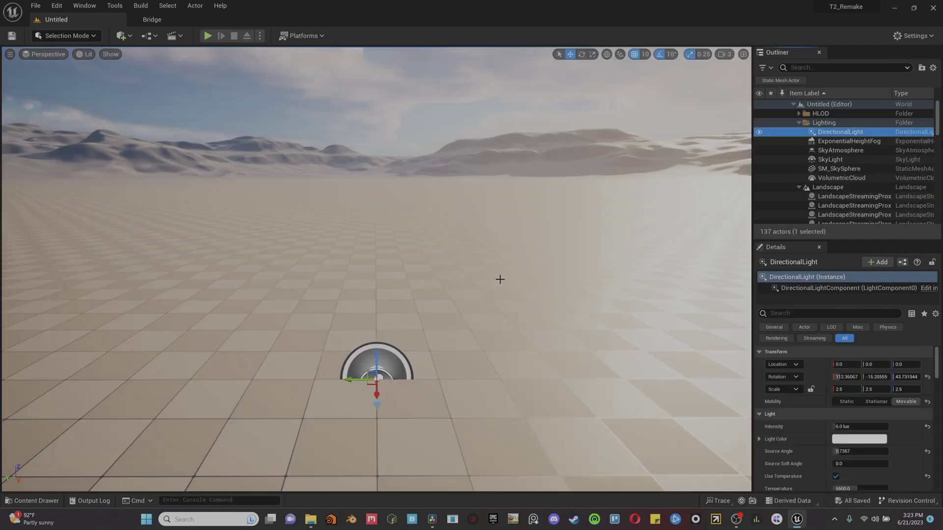
- Rotate the directional light over the open-world landscape to take the sky from daylight through sunset to night
click(500, 279)
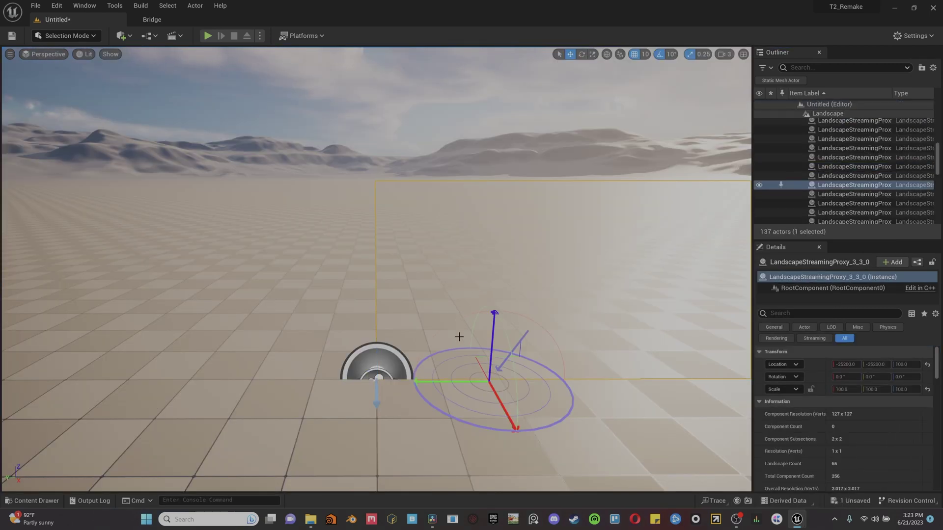
key(ctrl+l)
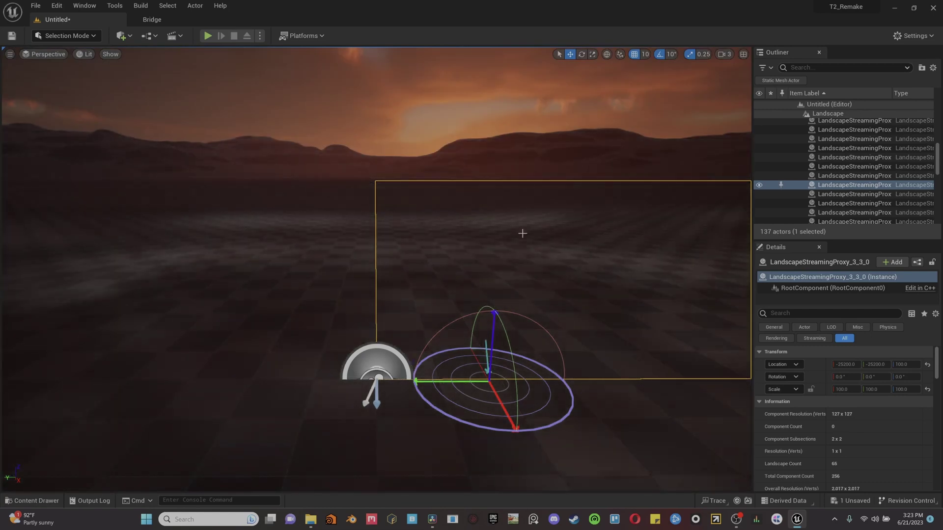
key(ctrl+l)
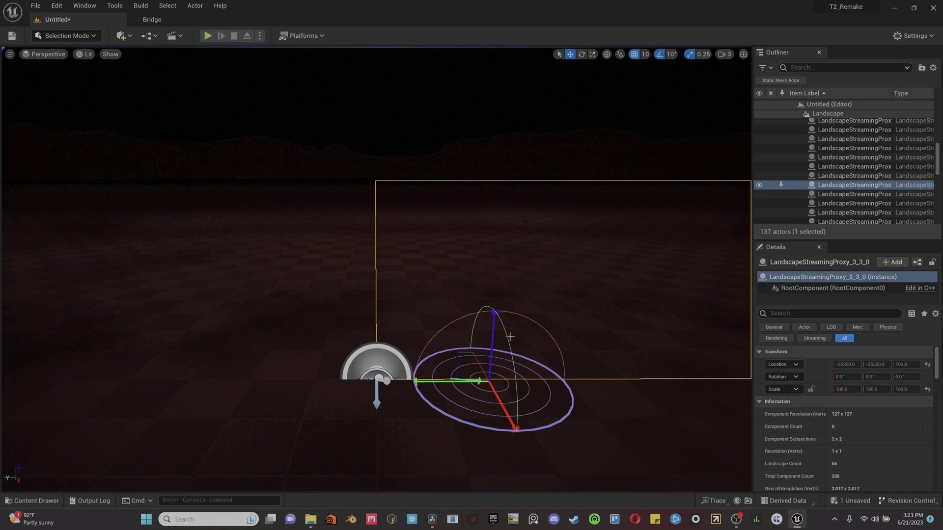
key(ctrl+l)
key(ctrl+l)
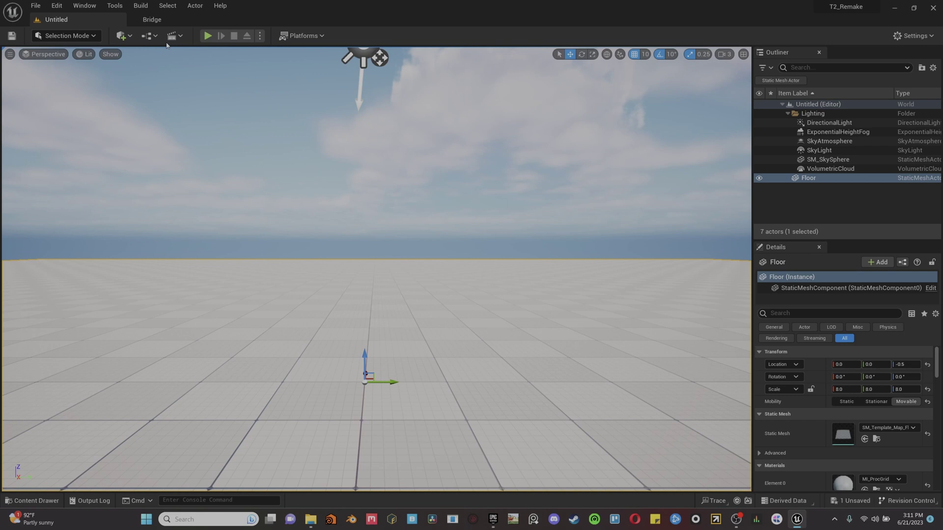
- Add a level sequence to the basic floor level and include a cine camera in it
click(173, 35)
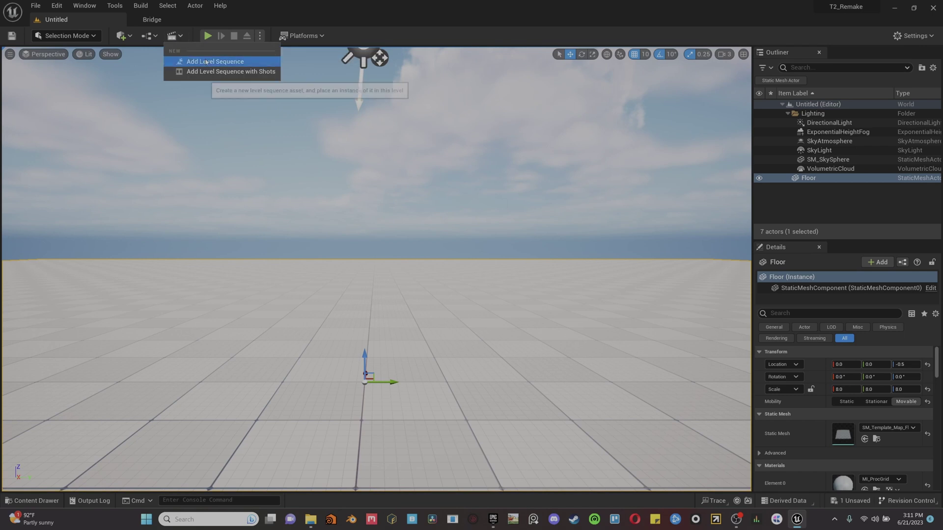
click(205, 58)
key(Return)
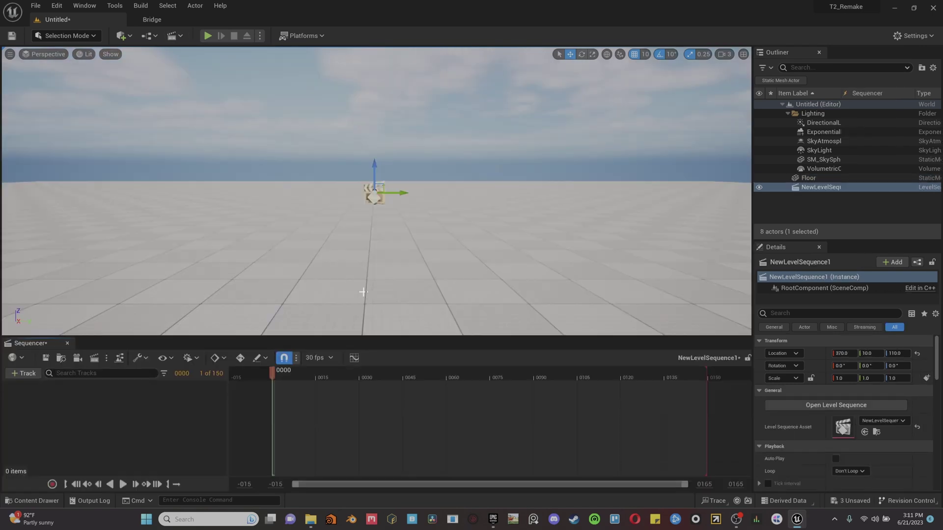
drag(797, 181, 153, 445)
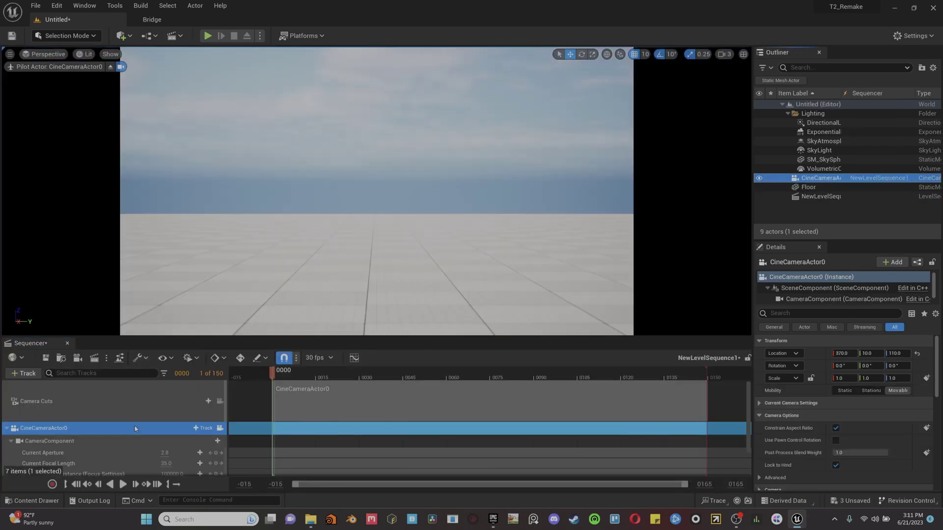
- Key the cine camera's Location X at 370 on frame 0 and 1395 on frame 16 of the 24 fps sequence
scroll(156, 450, down, 1)
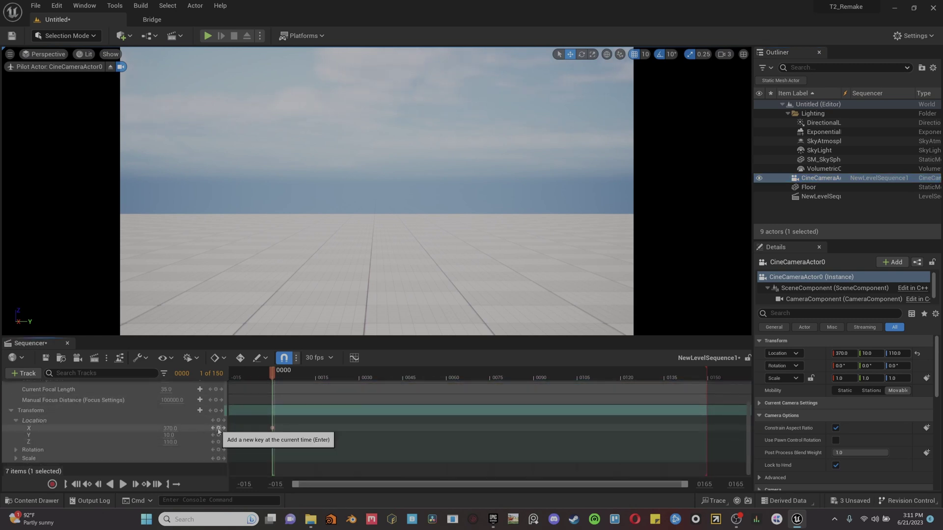
click(213, 428)
drag(272, 373, 330, 416)
drag(164, 429, 236, 429)
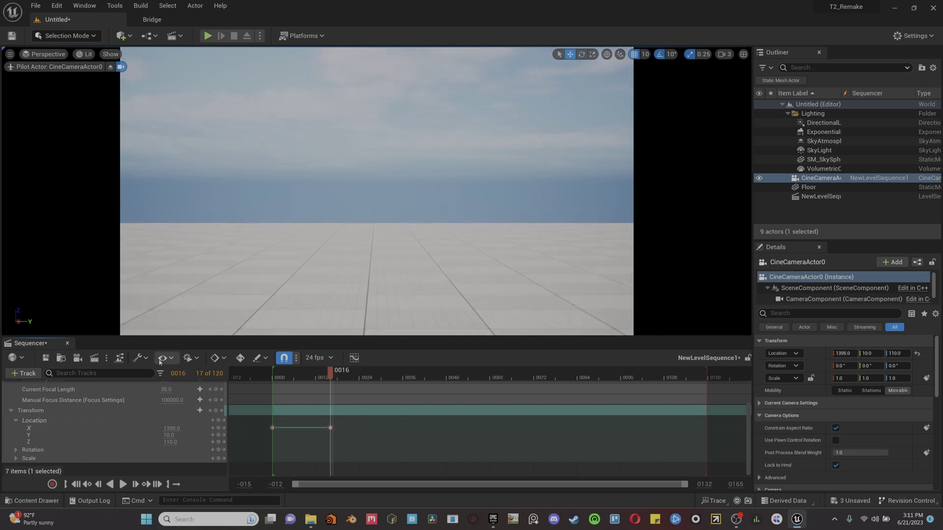
- Queue the sequence in Movie Render Queue and add Anti-aliasing with a temporal sample count of 64 and Override Anti Aliasing enabled
click(95, 359)
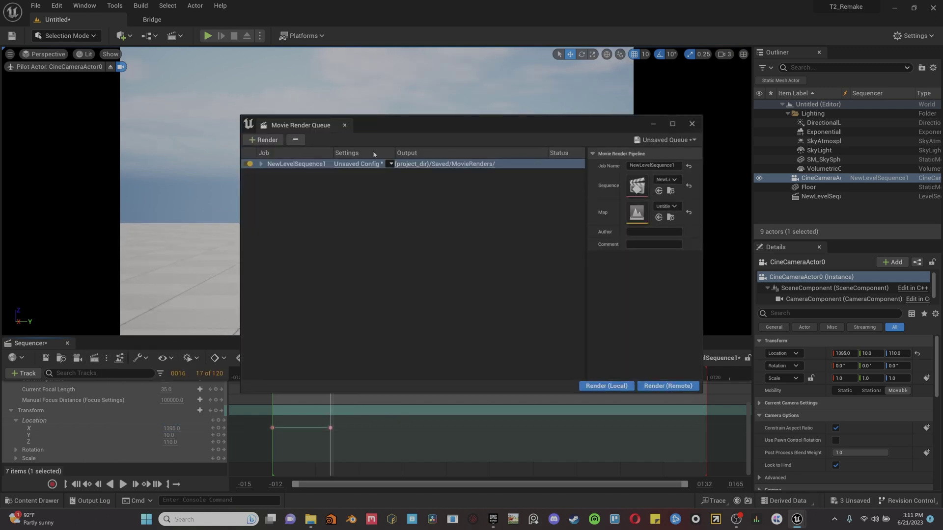
click(356, 164)
click(334, 131)
click(356, 160)
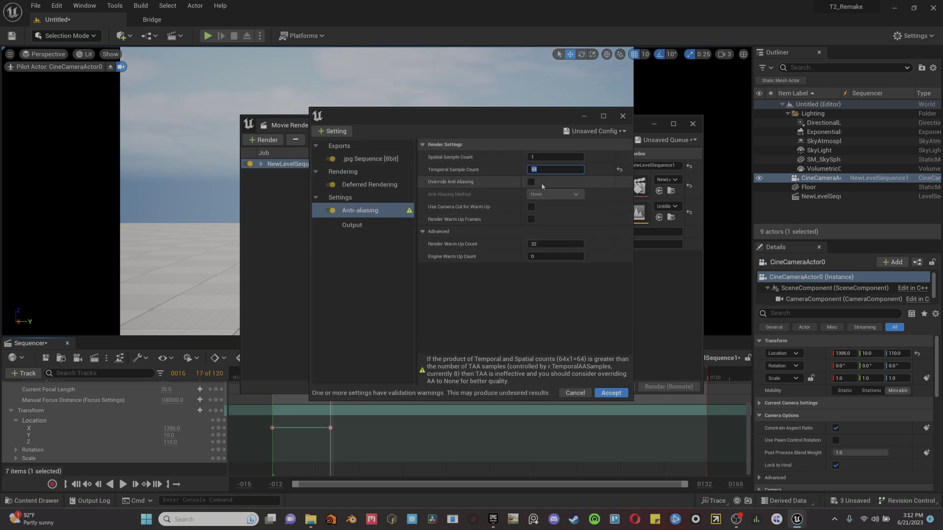
click(531, 183)
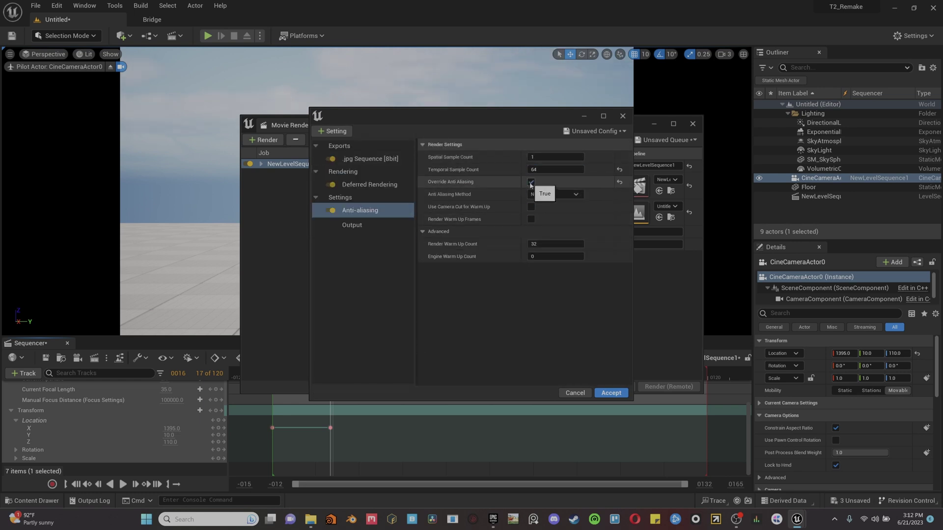
click(611, 393)
- Reopen the render job's configuration and show its Deferred Rendering settings
click(365, 170)
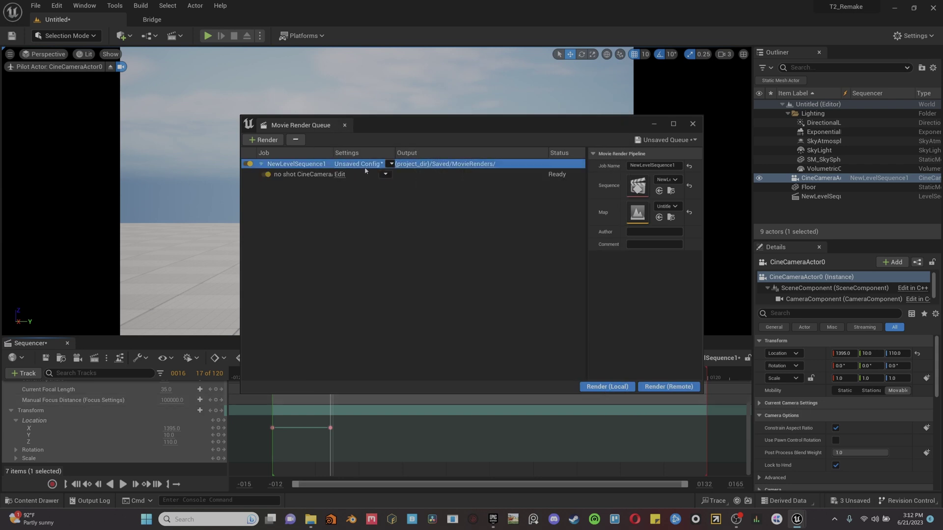
click(362, 163)
click(371, 185)
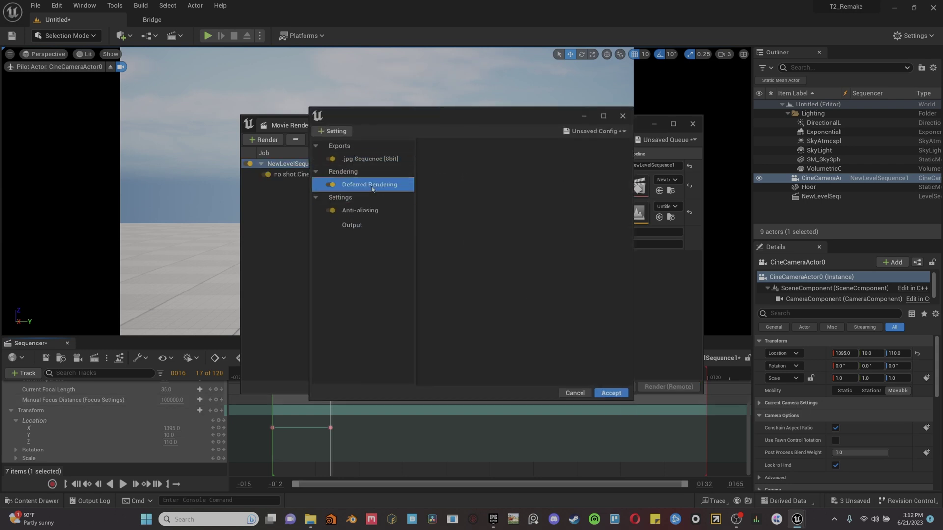